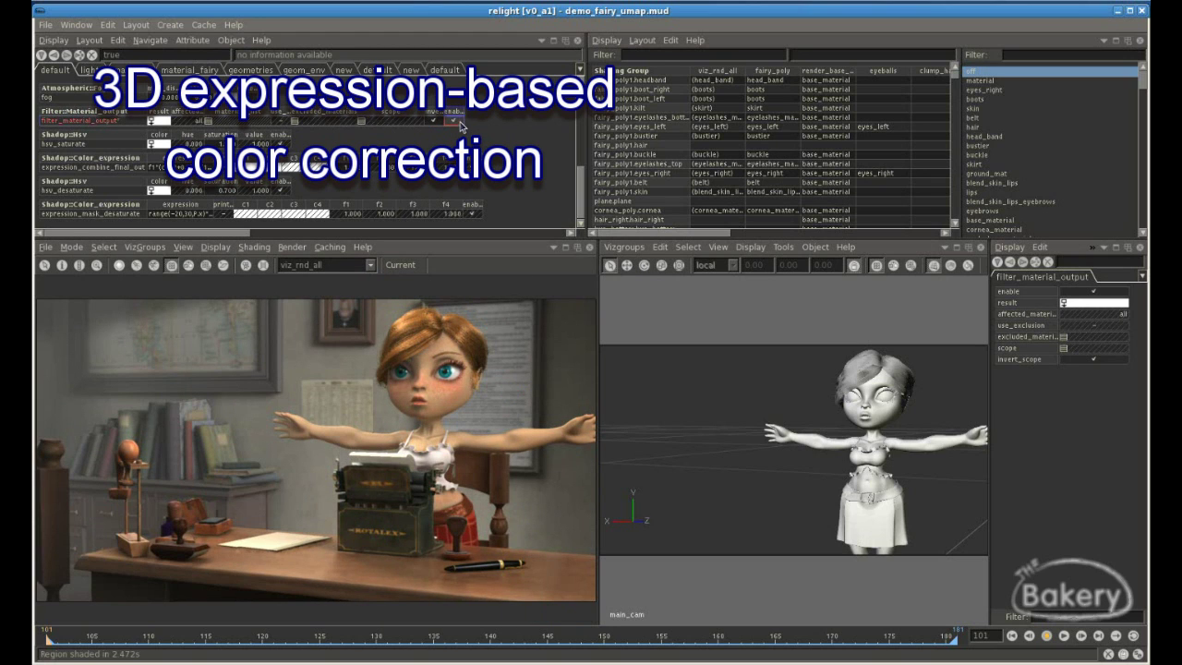
Step: Select the expression_mask_desaturate row in Shadop::Color_expression to show its parameters
click(76, 215)
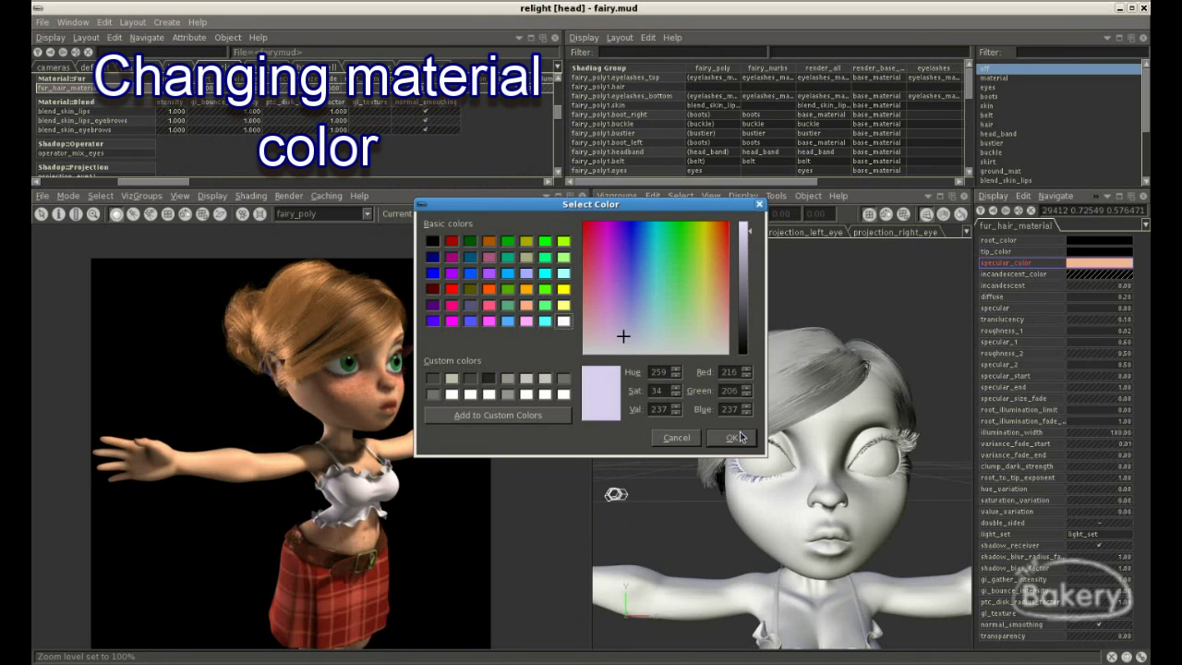
Step: Apply the light lavender specular colour to the hair, then isolate the teapot's fill, rim and key spot lights
click(735, 437)
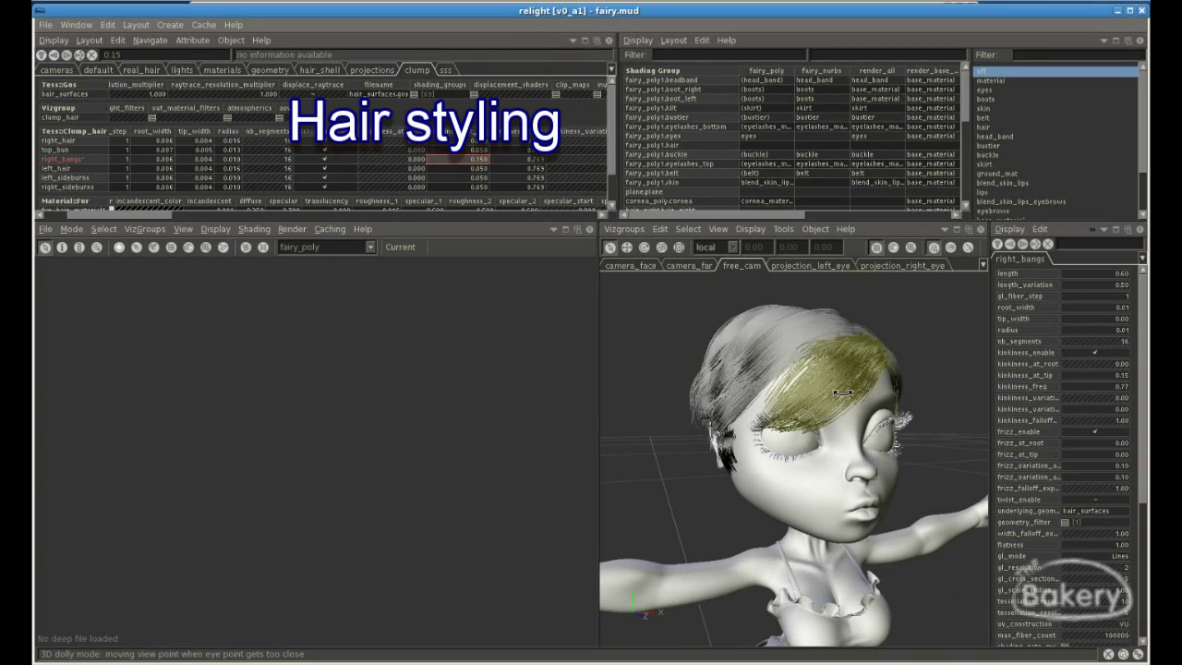
scroll(797, 446, down, 2)
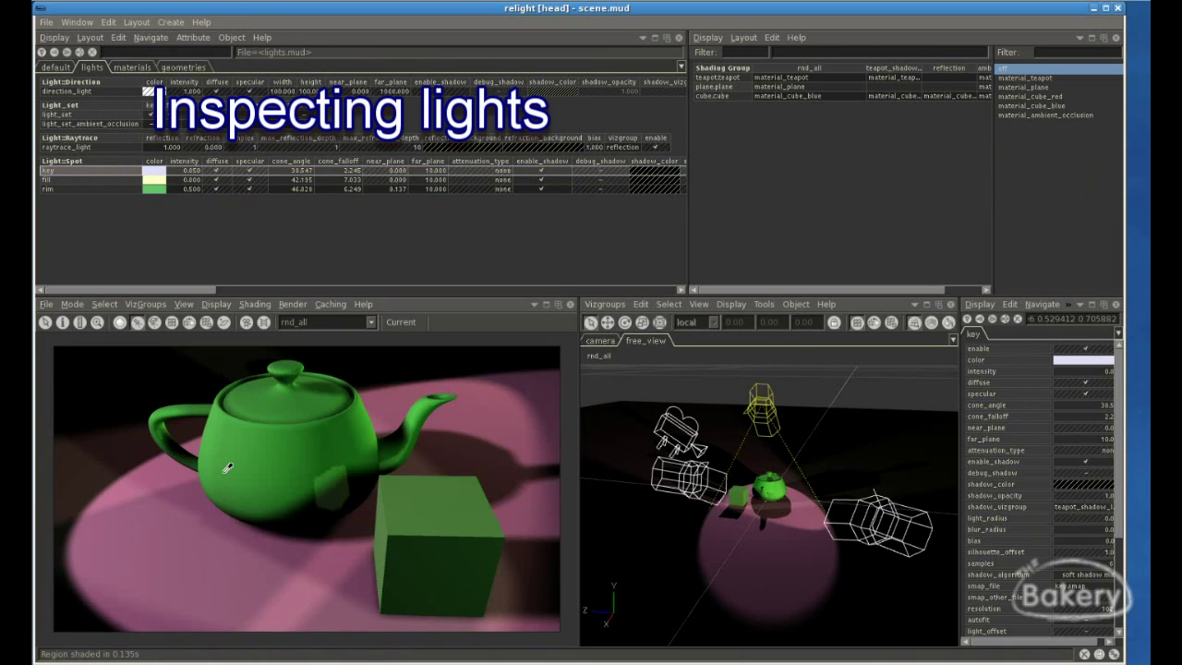
click(90, 180)
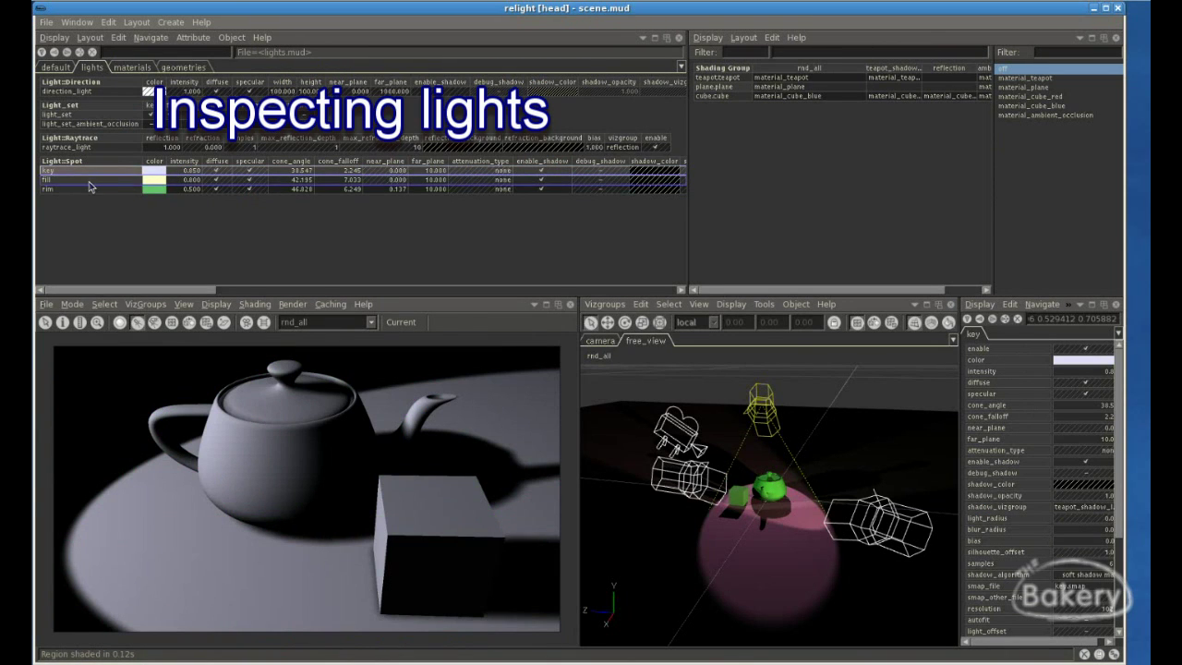
click(89, 189)
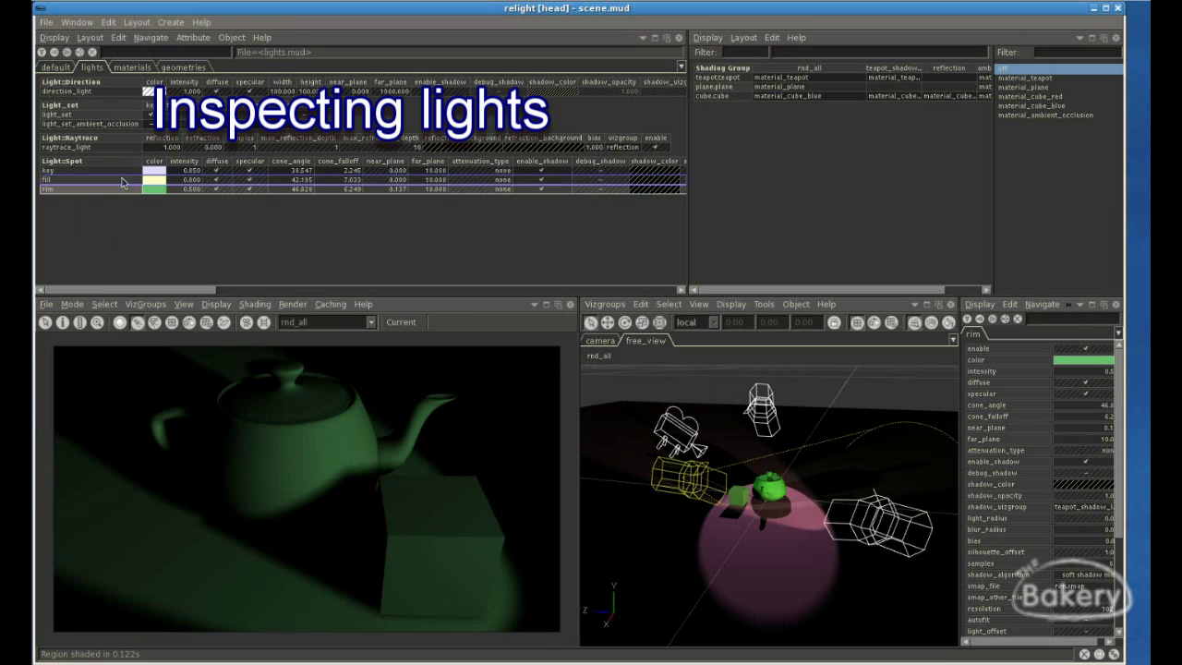
click(89, 170)
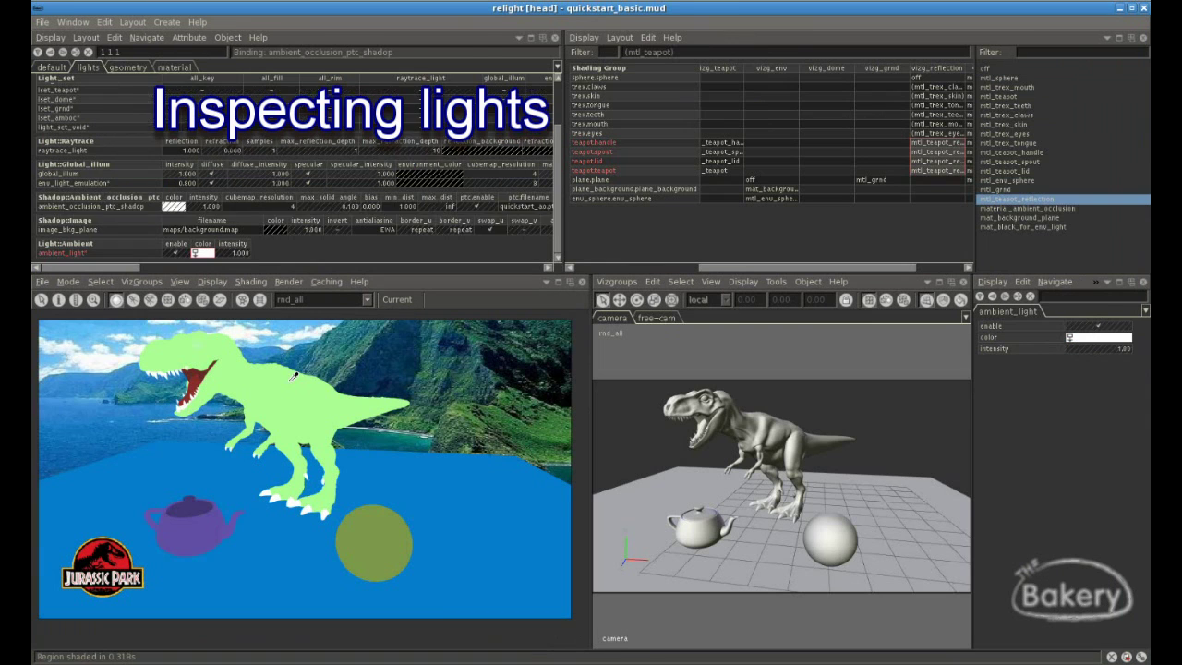
Step: Select the ambient_light row to combine ambient occlusion with the T-rex scene's ambient light
click(198, 256)
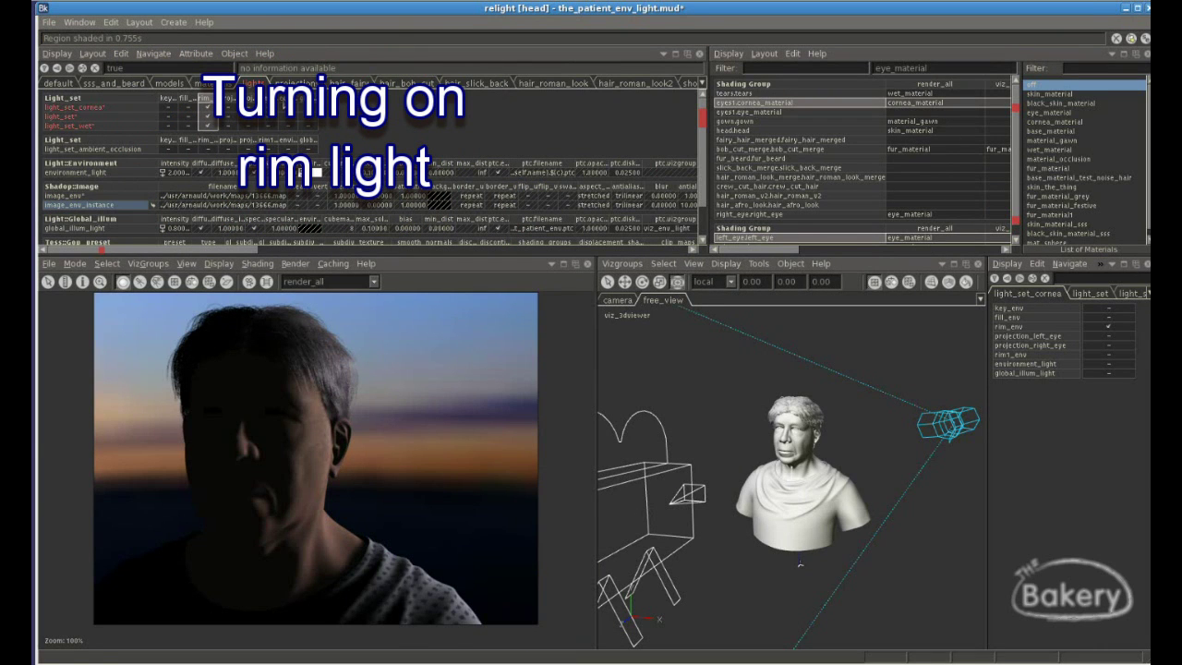
Step: Enable the env light for the head and rotate the sunset environment sphere around it
click(287, 117)
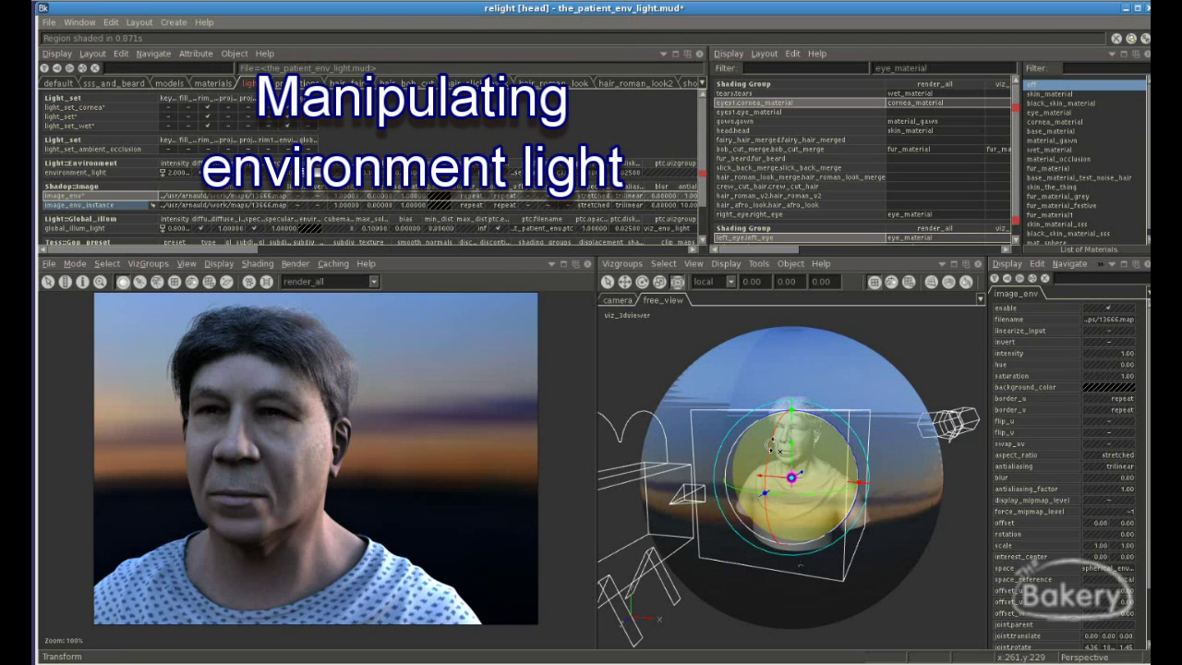
drag(772, 445, 725, 476)
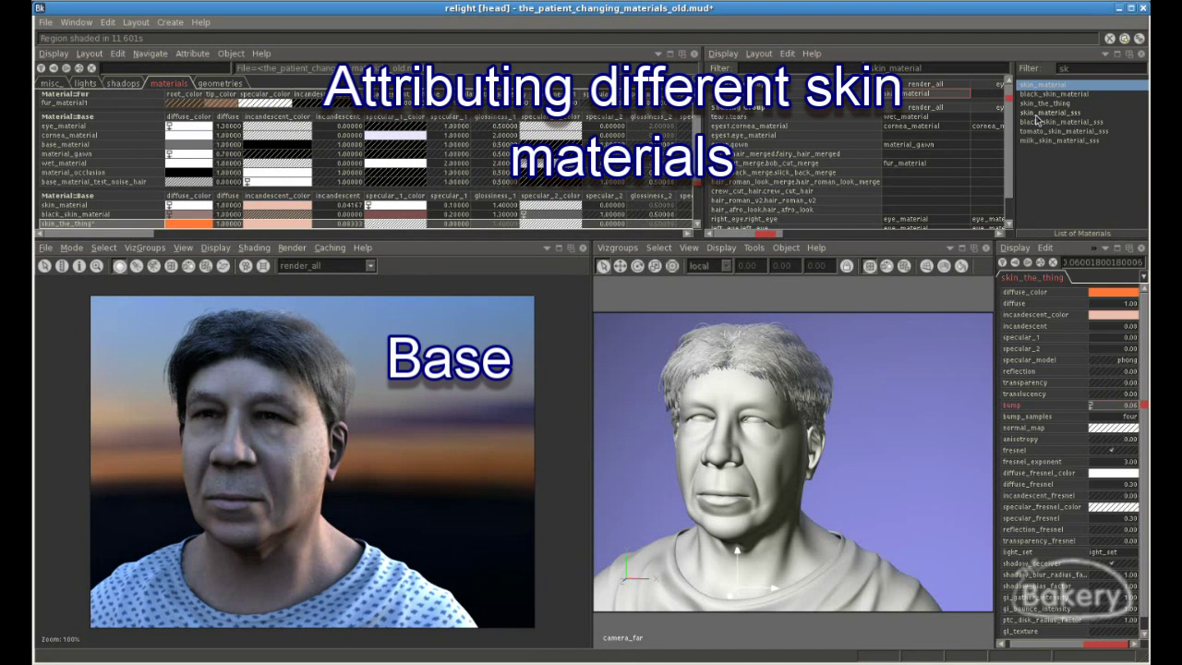
Step: Try the SSS, tomato SSS and milk SSS skin materials on the face, comparing with previous renders
drag(1044, 112, 271, 422)
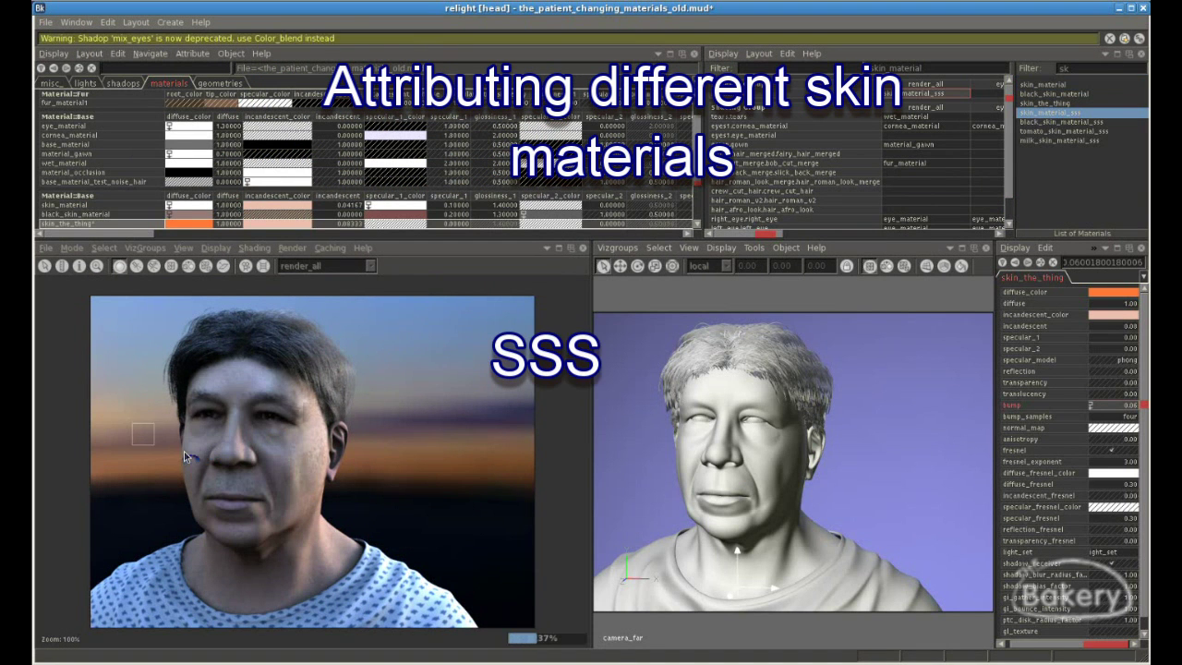
scroll(189, 443, up, 1)
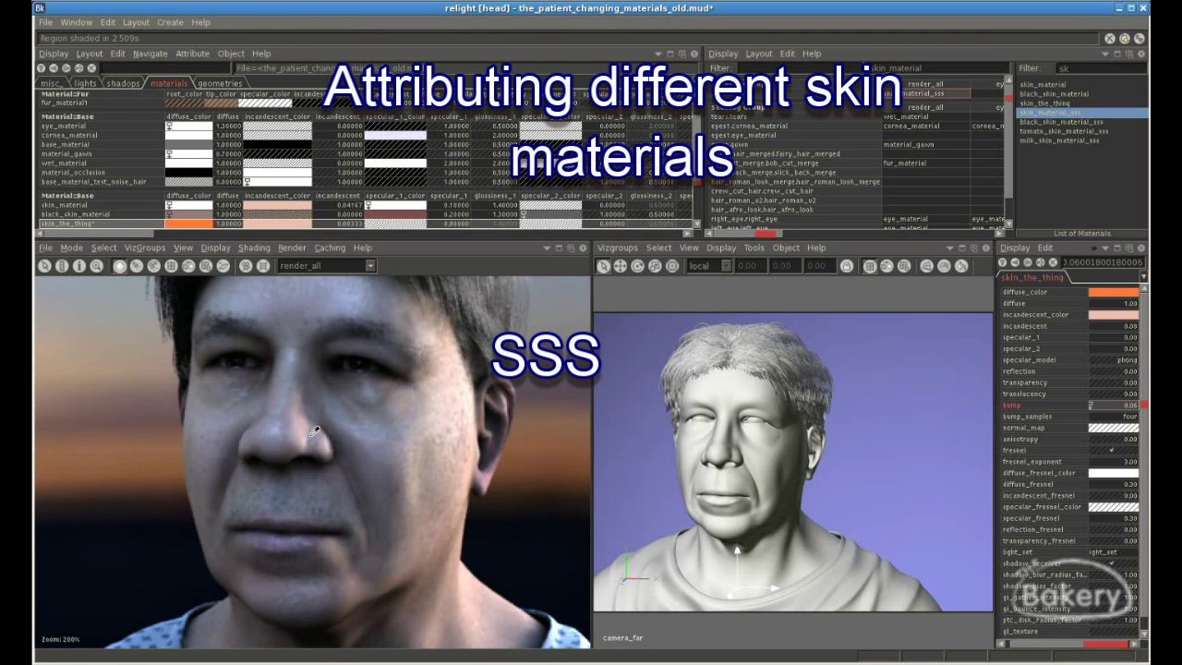
drag(1041, 131, 436, 366)
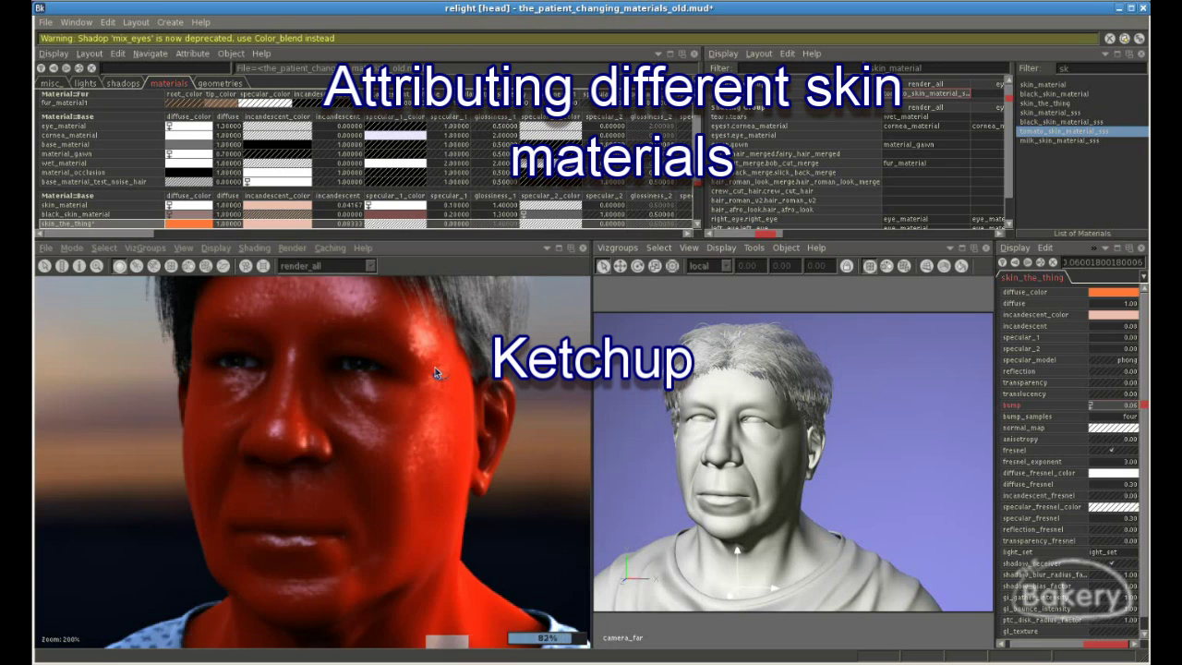
key(p)
key(p)
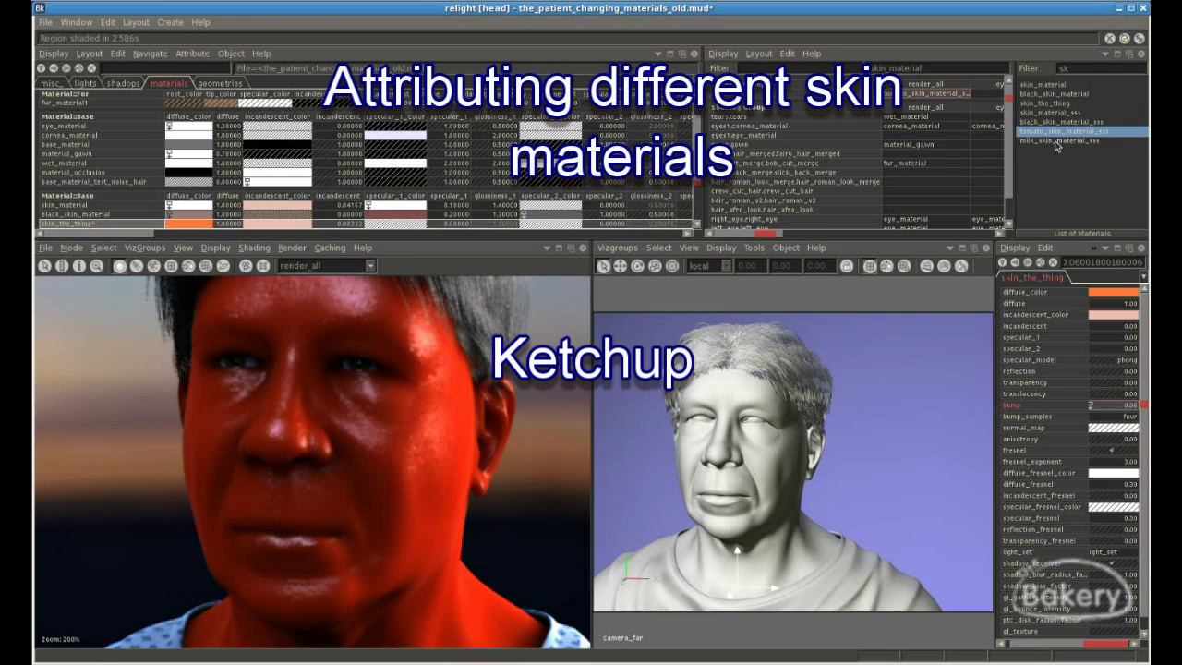
drag(1057, 140, 300, 422)
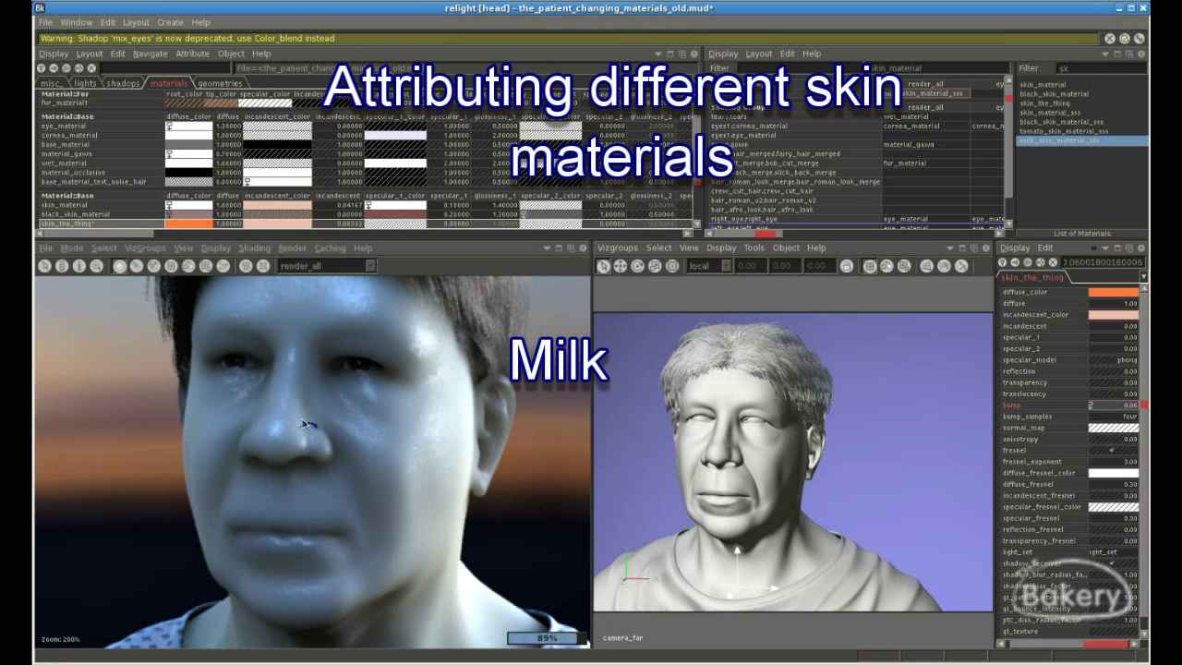
key(p)
key(p)
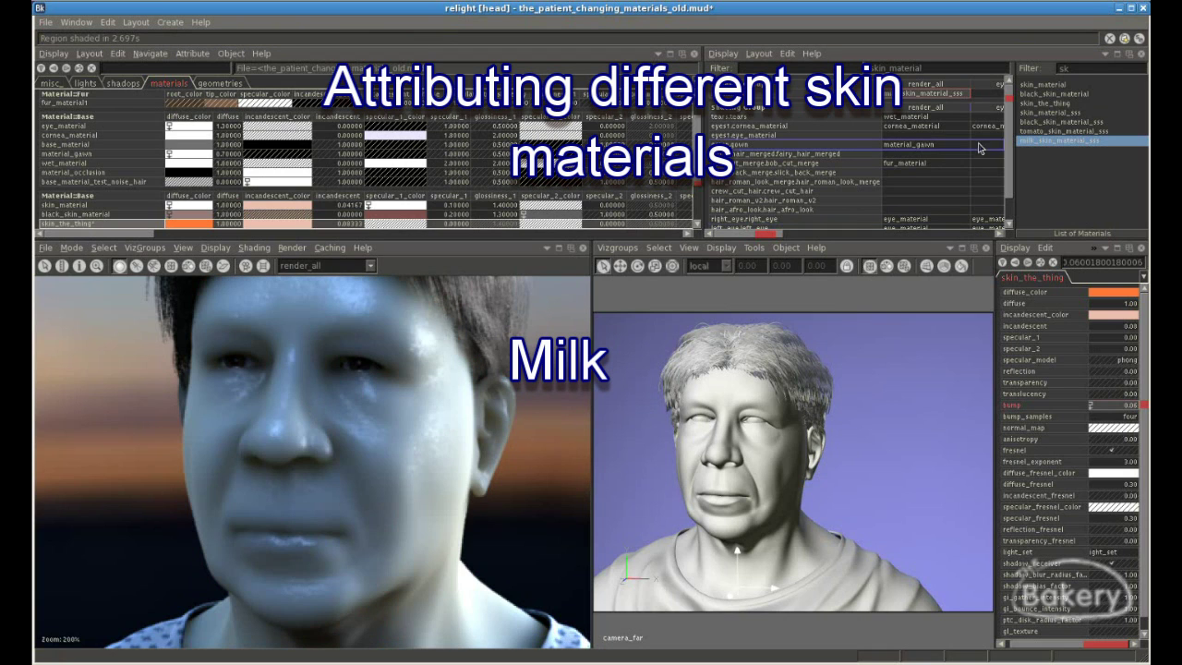
Step: Apply skin_the_thing to the face, then measure two distances in the alley render near the barrel
click(1044, 103)
scroll(411, 386, down, 1)
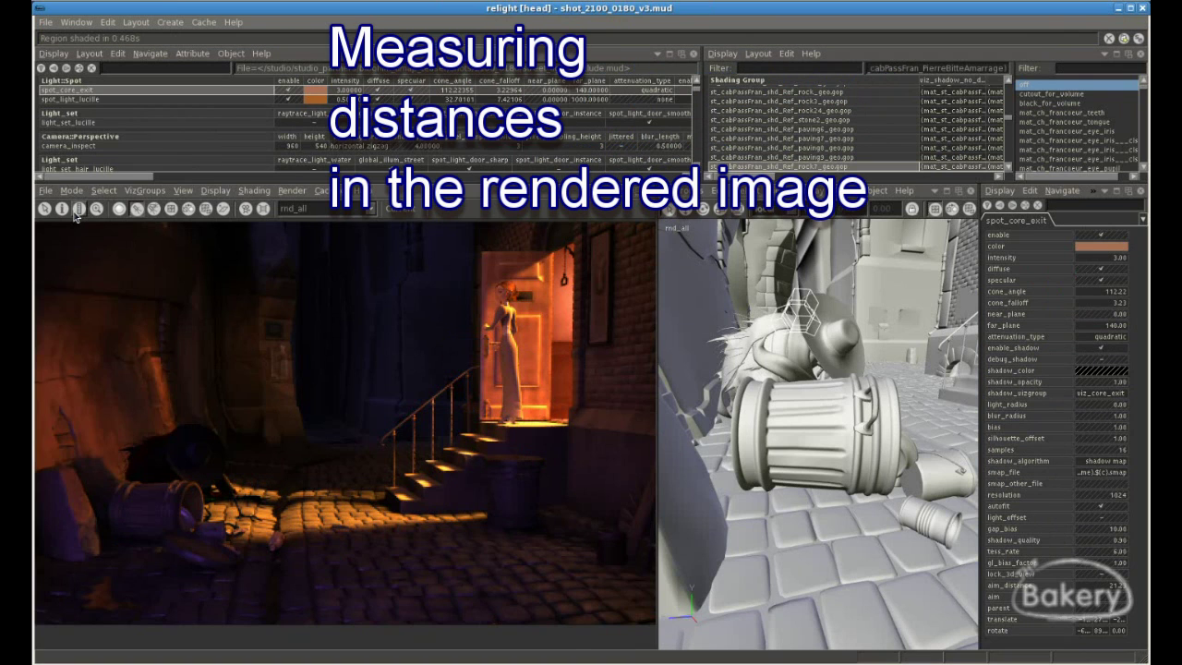
drag(88, 289, 151, 399)
drag(175, 451, 394, 506)
Step: Measure toward the door, pick the woman's head material and inspect its head1_tx attributes
drag(388, 348, 542, 339)
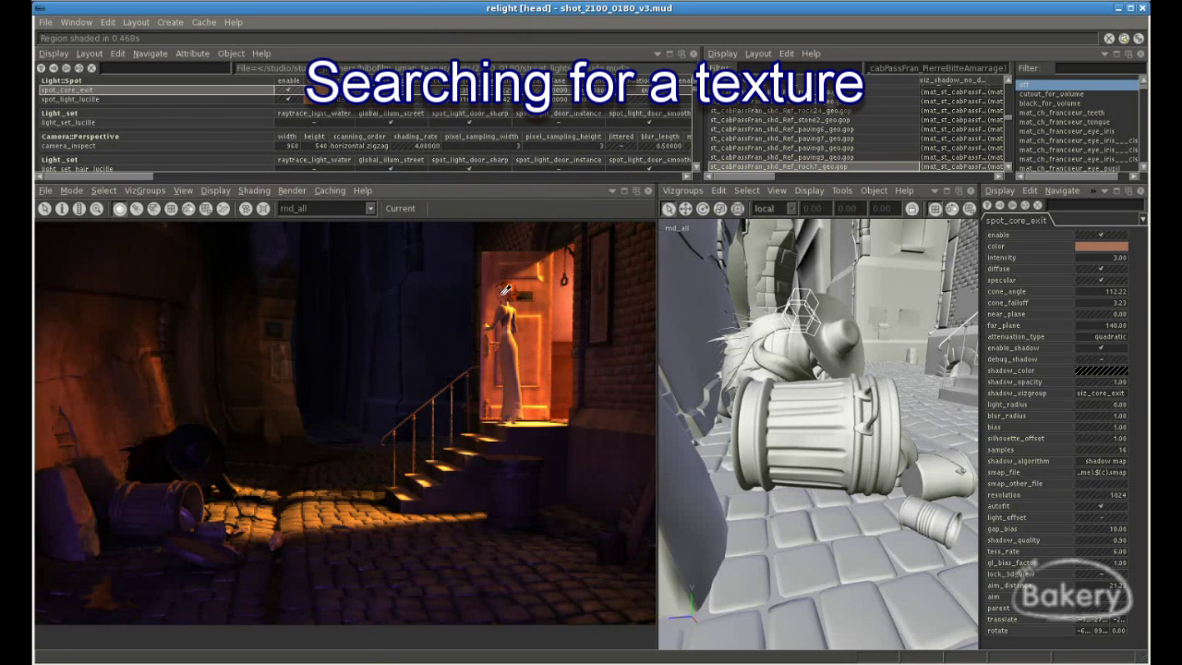
click(506, 290)
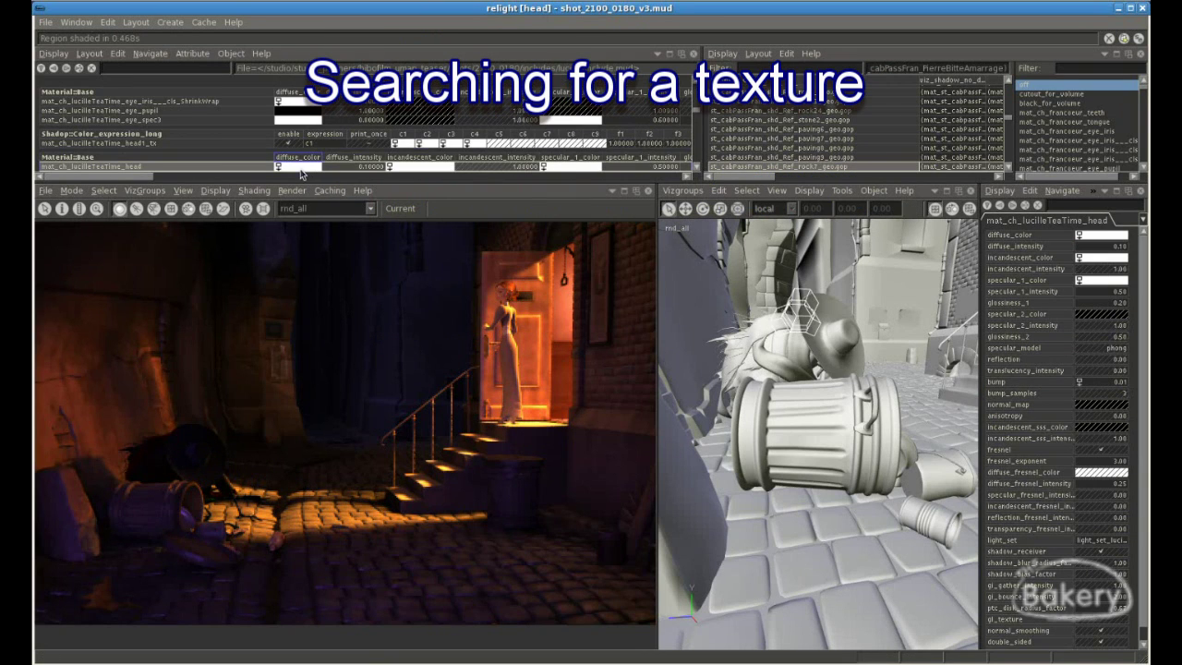
click(402, 145)
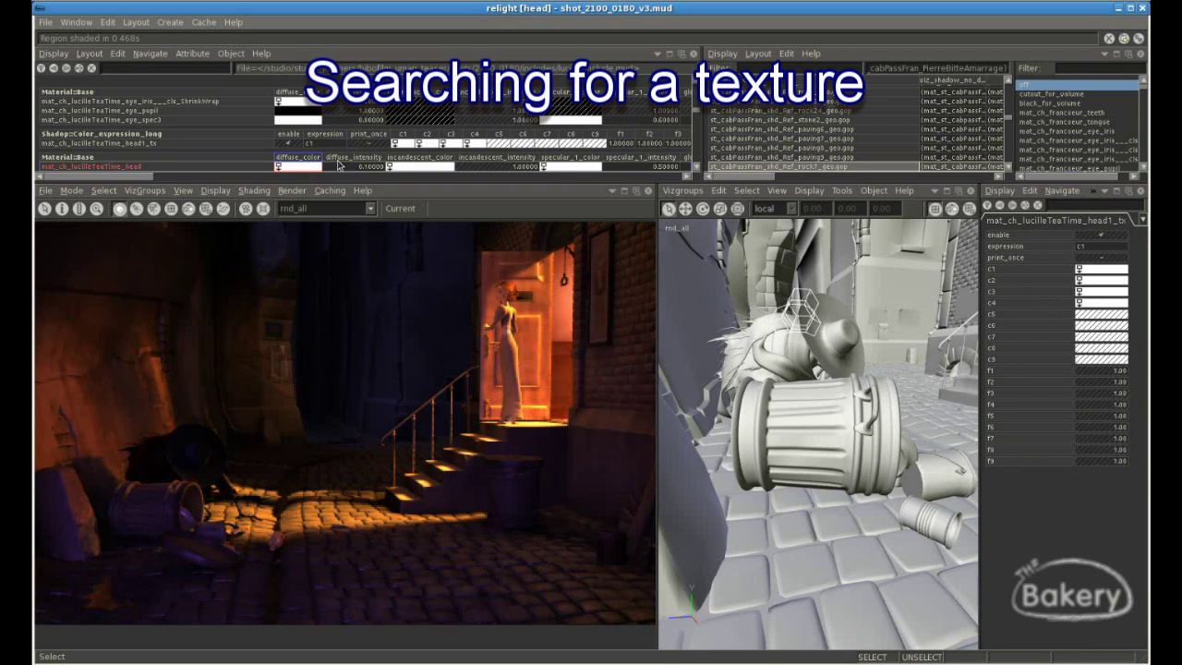
Step: List the head's image textures and open the head colour-bump texture in pim_view
click(401, 145)
click(196, 89)
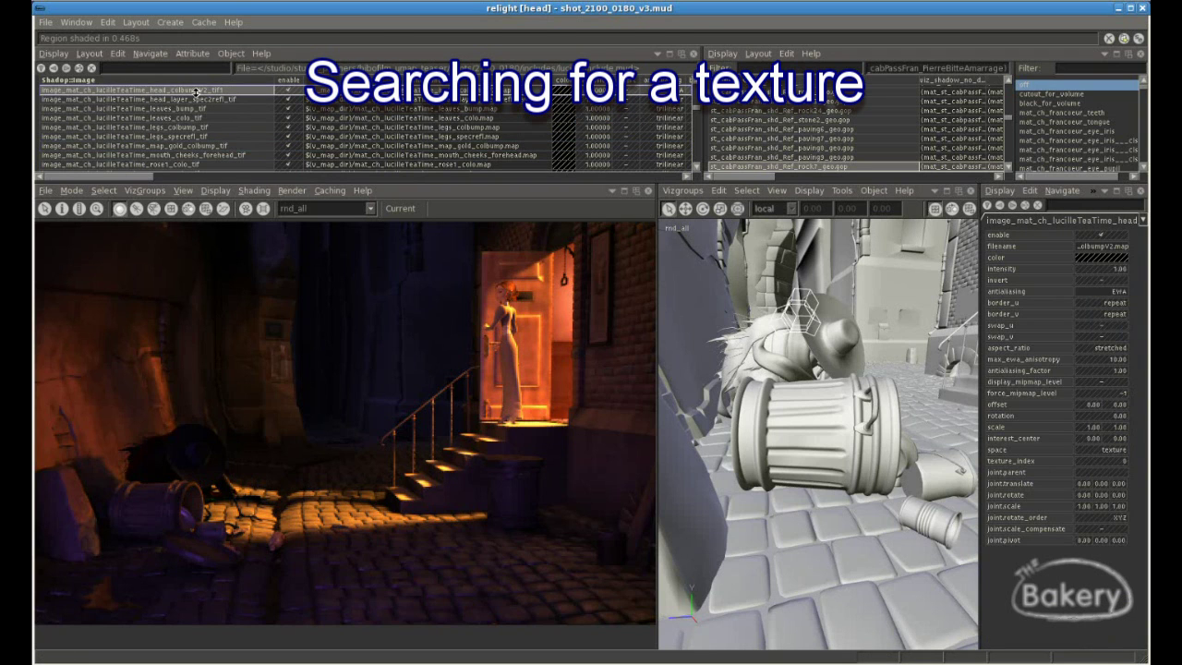
double_click(196, 89)
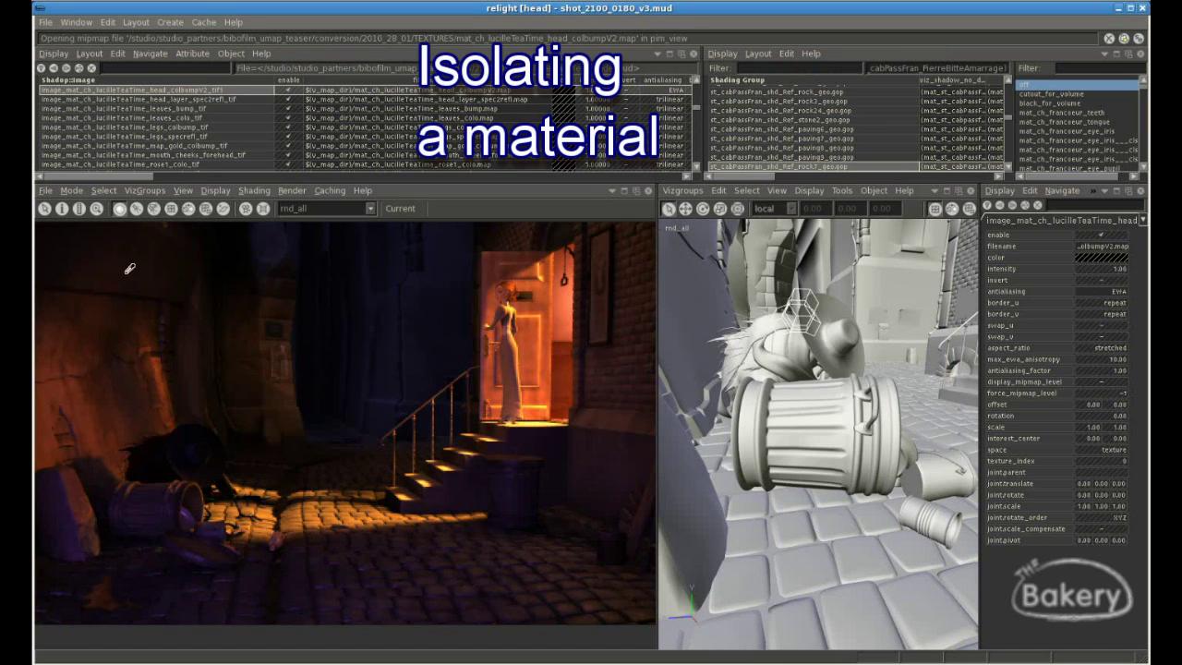
Step: Isolate the Mur02 wall, then spot_light_door_sharp, and move the beard gradient's white key to 0.43
click(113, 336)
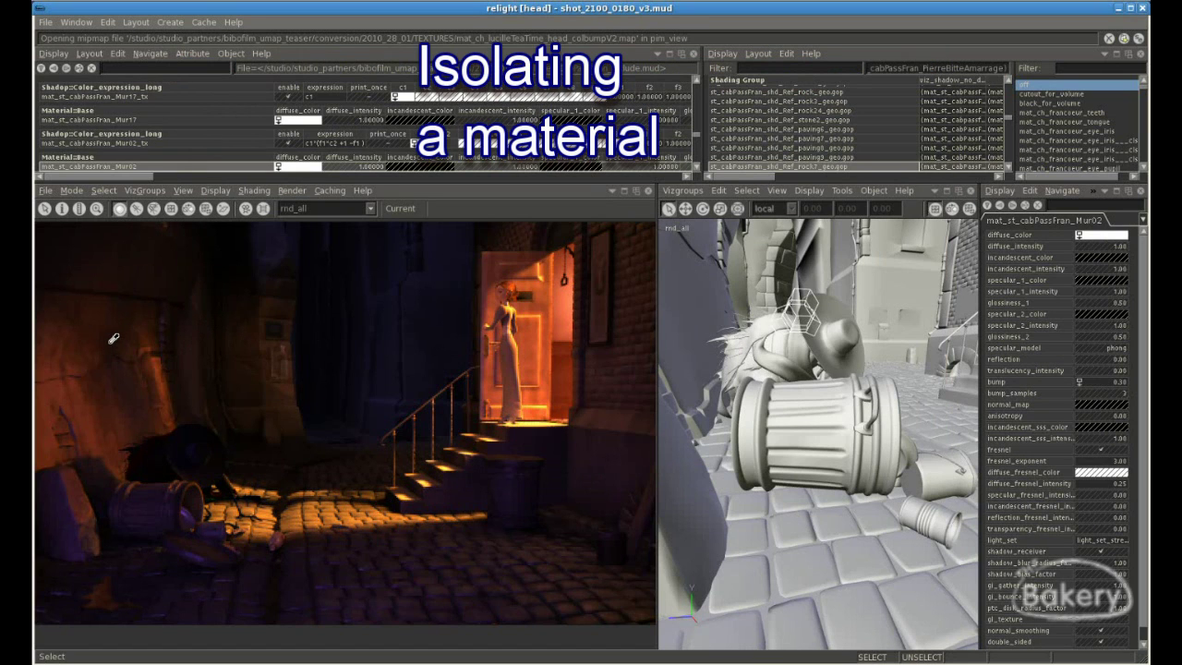
key(i)
key(i)
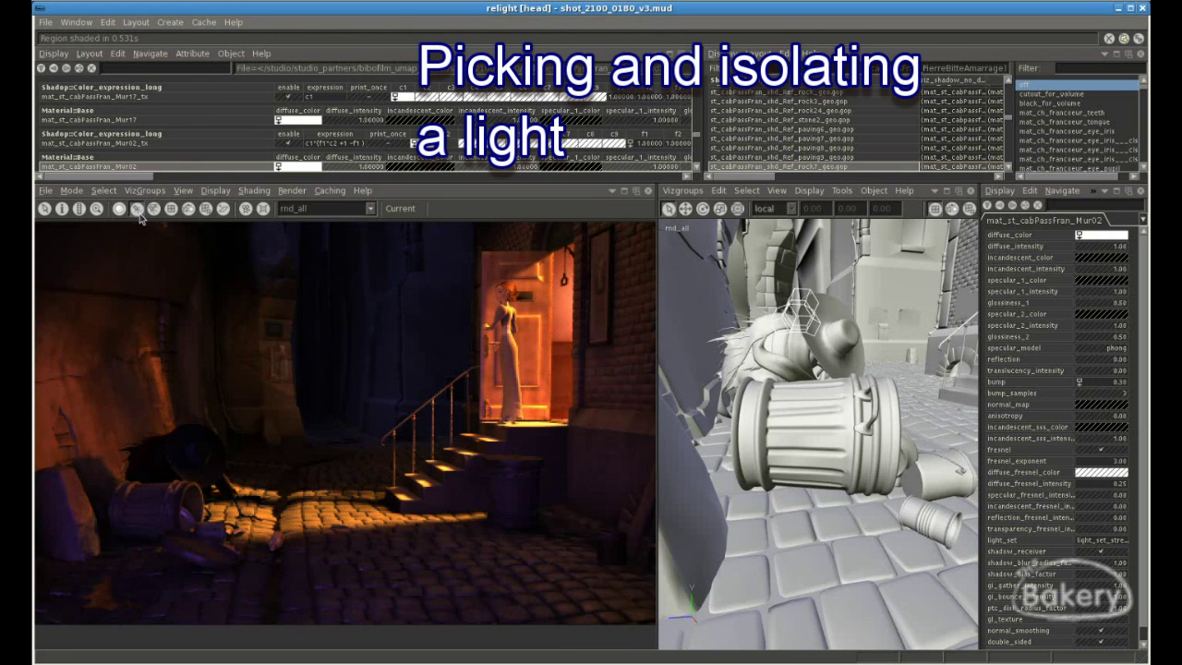
click(550, 299)
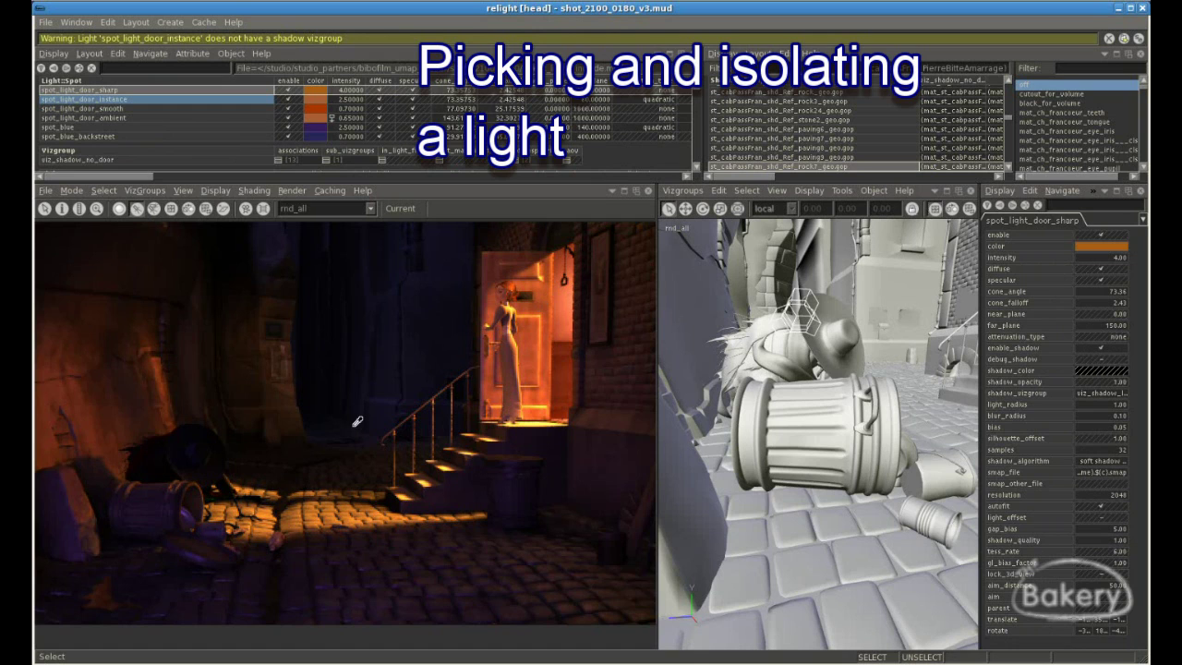
key(i)
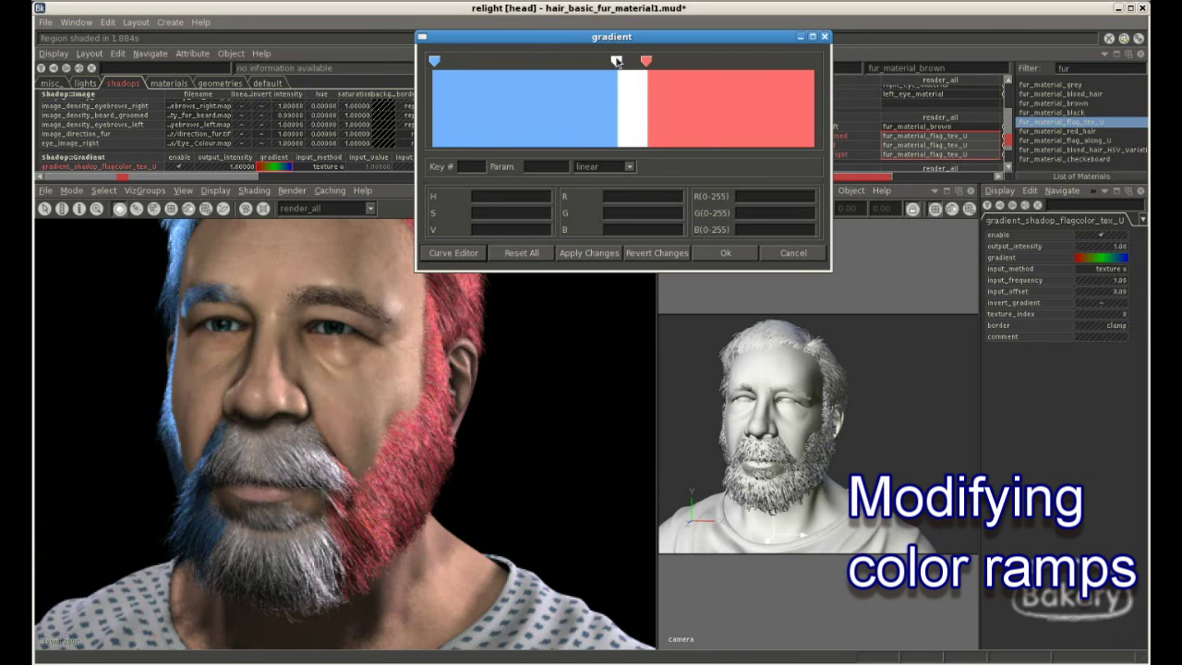
drag(617, 62, 597, 62)
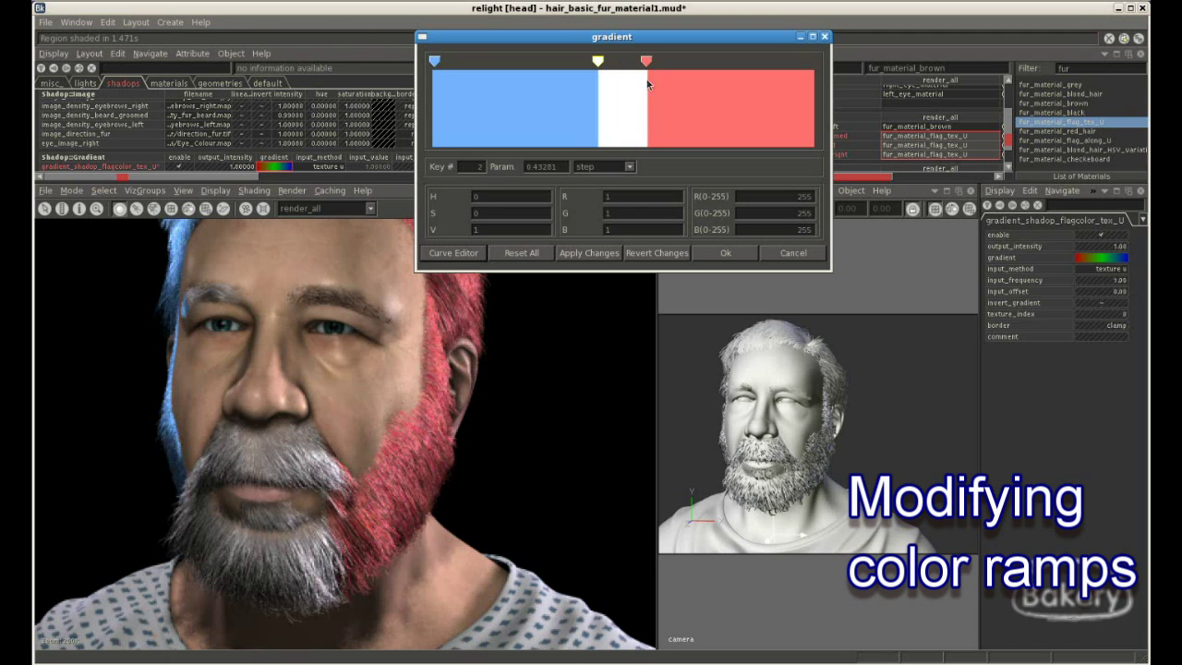
Step: Move the beard gradient's red key to 0.61 and shift the kilt hue from green to purple
drag(649, 61, 668, 63)
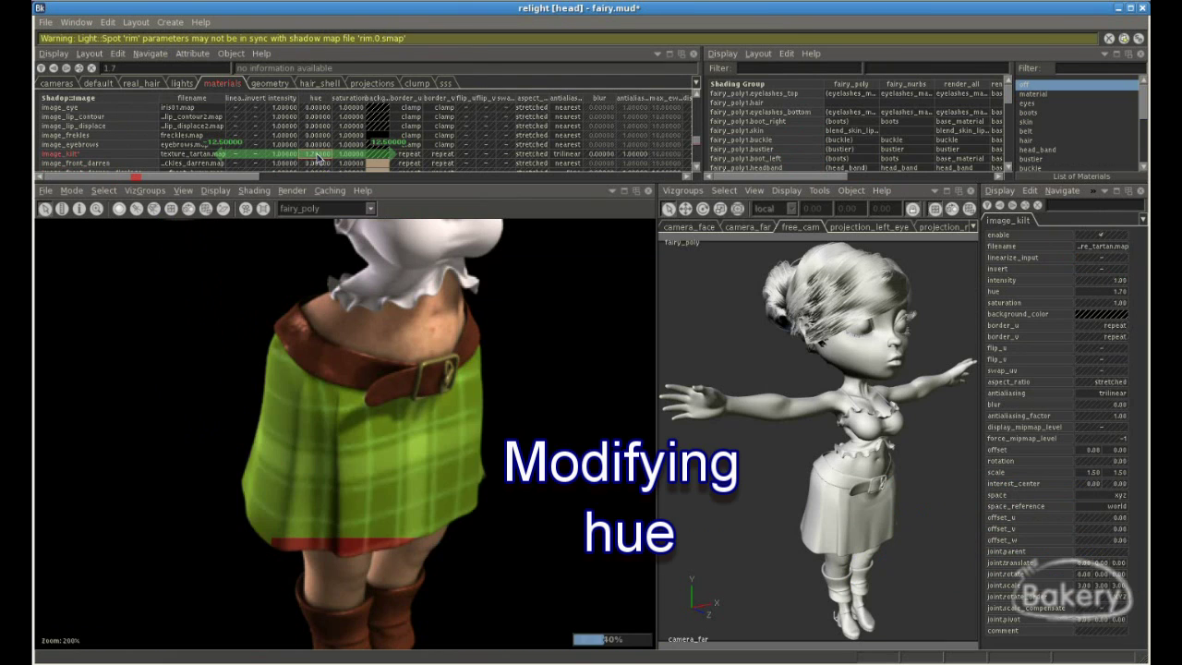
drag(312, 154, 333, 159)
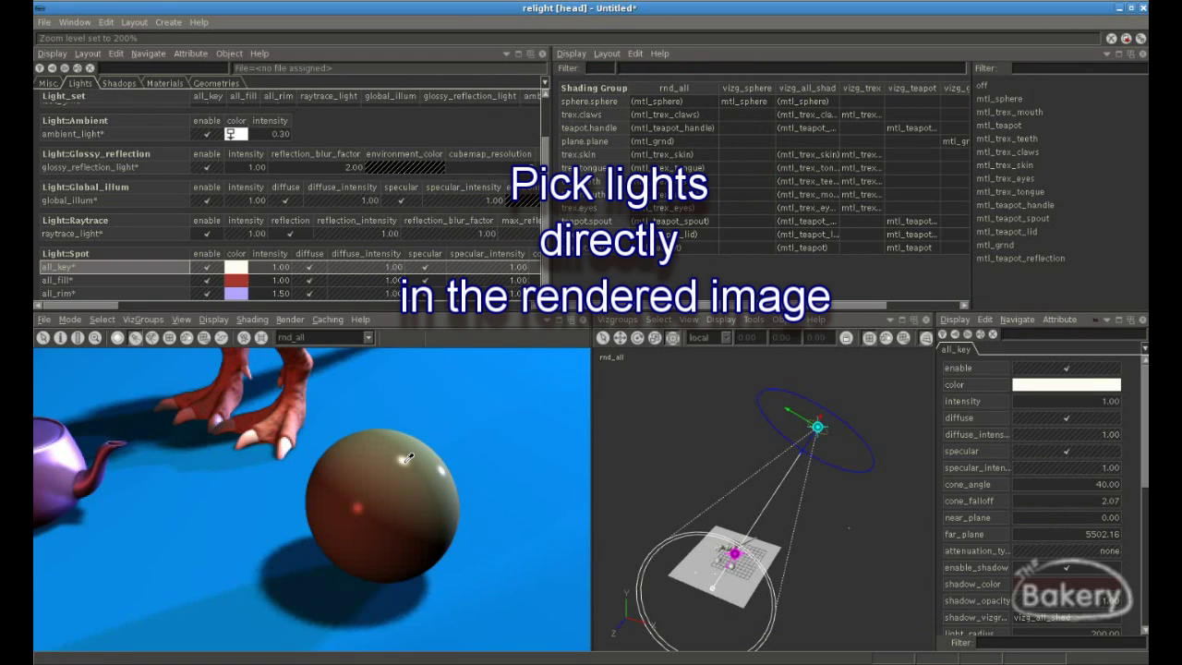
Step: Pick the sphere's rim, fill and key lights, lower worley_trex_skin frequency to 0.64, and re-render the region
click(444, 467)
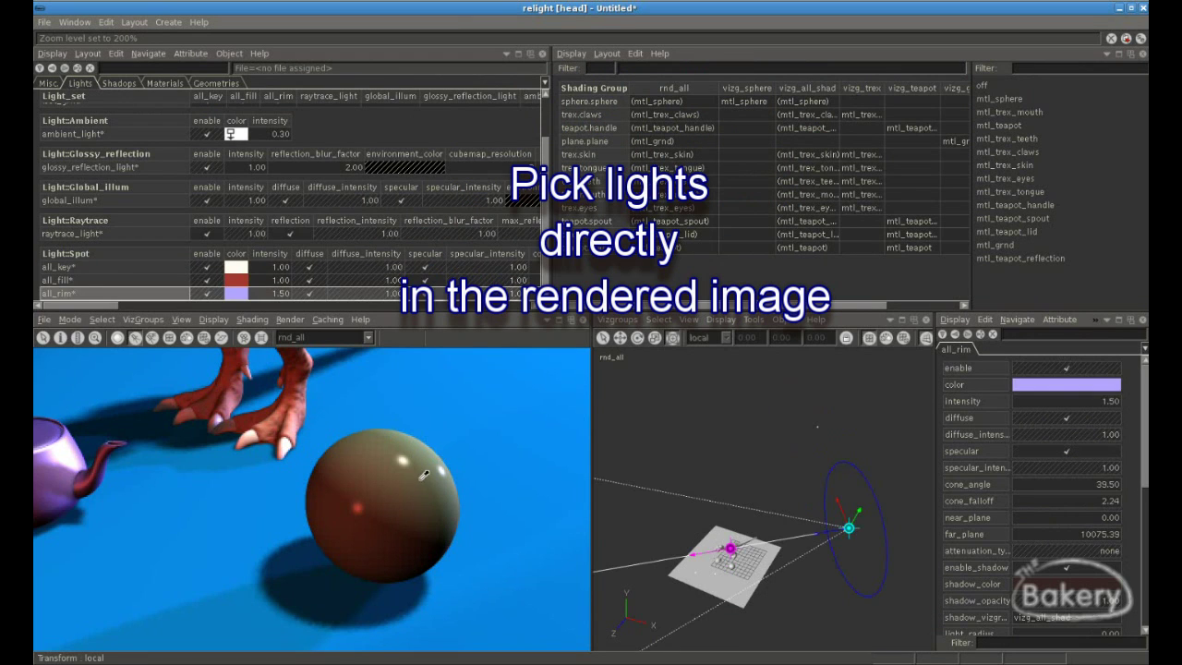
click(359, 506)
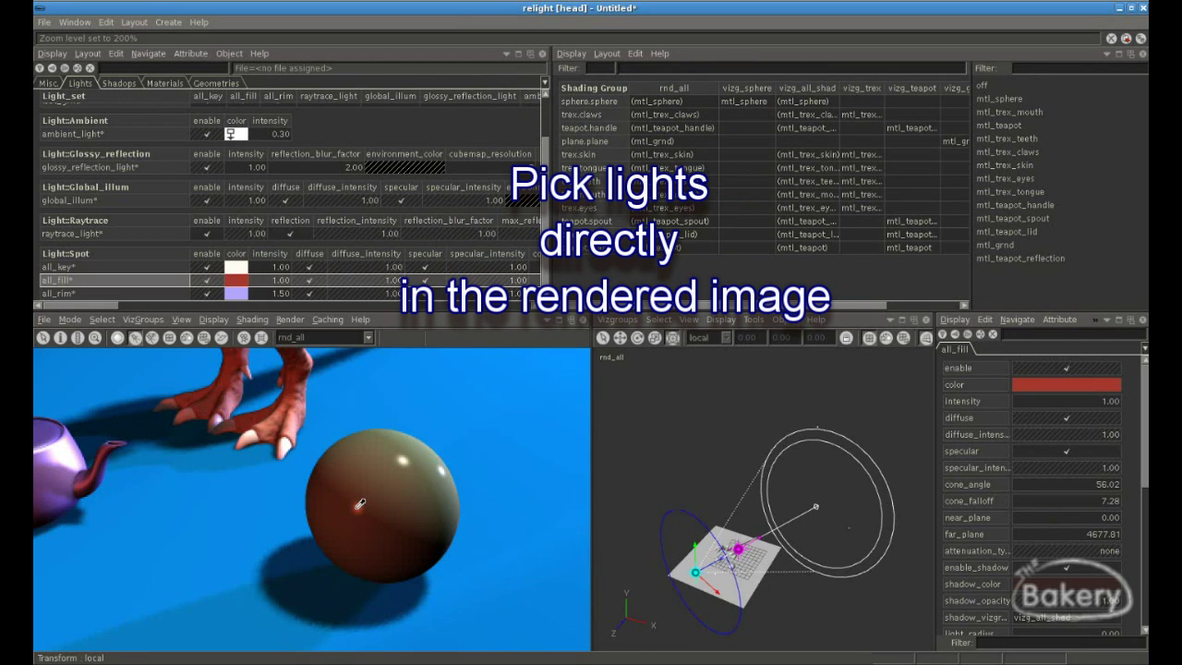
click(409, 452)
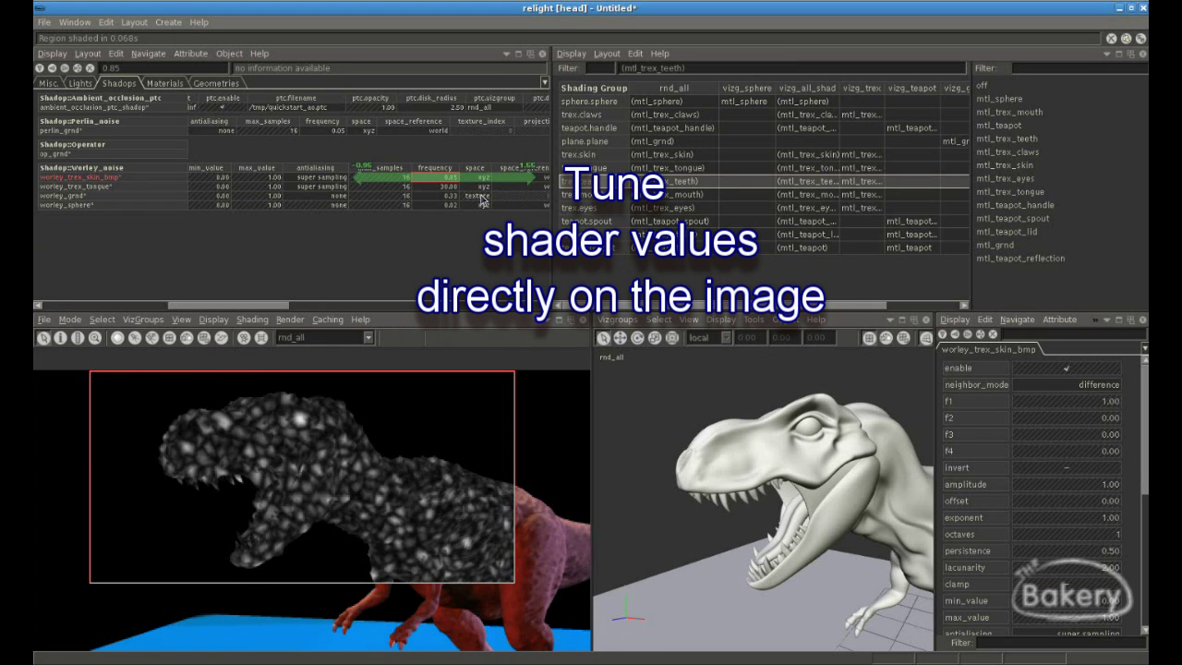
drag(479, 196, 465, 196)
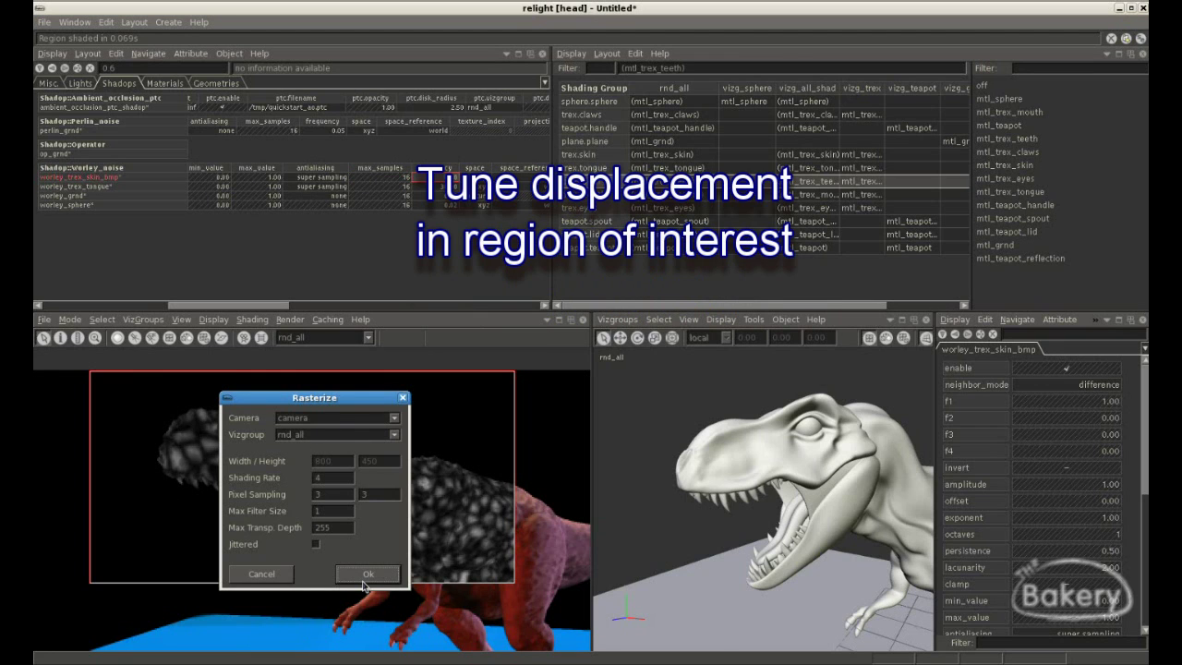
click(367, 574)
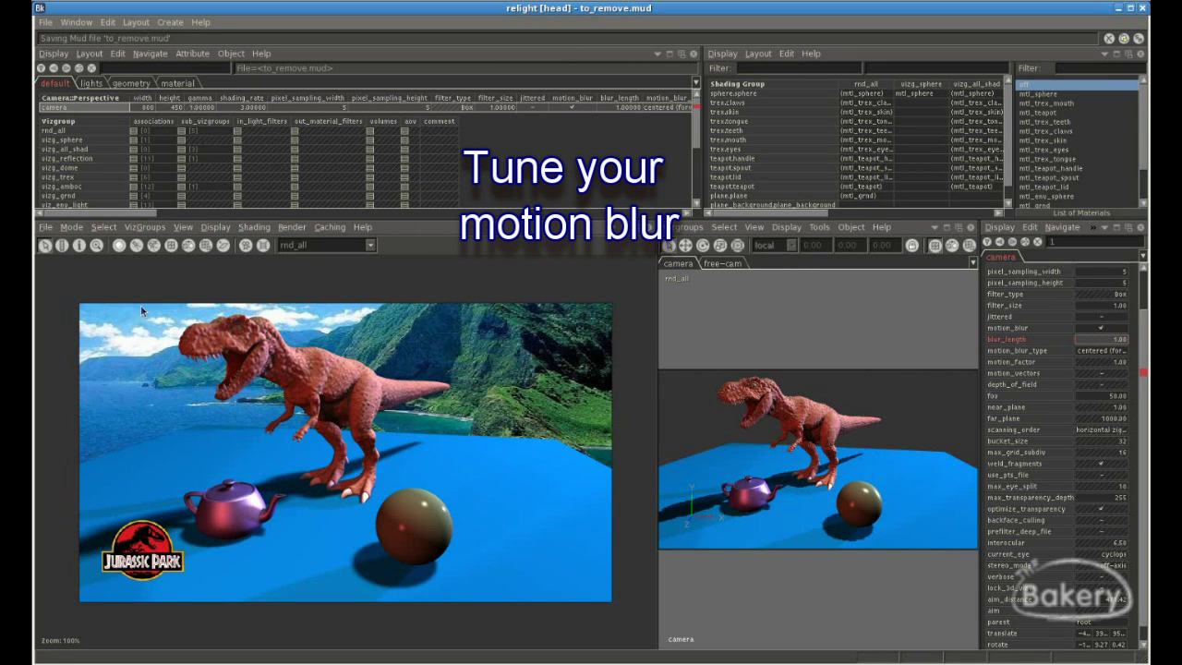
Step: Mark a region around the T-rex at 200% zoom and rasterize it with motion_blur on
drag(144, 306, 404, 441)
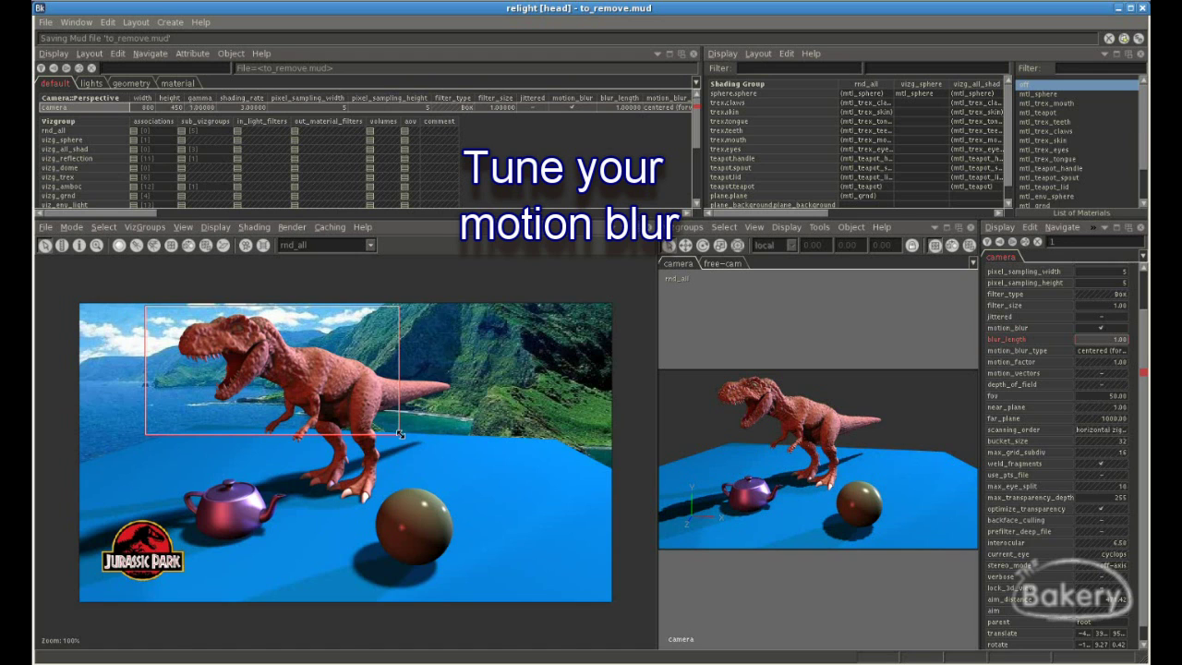
scroll(399, 434, up, 1)
click(292, 226)
click(303, 266)
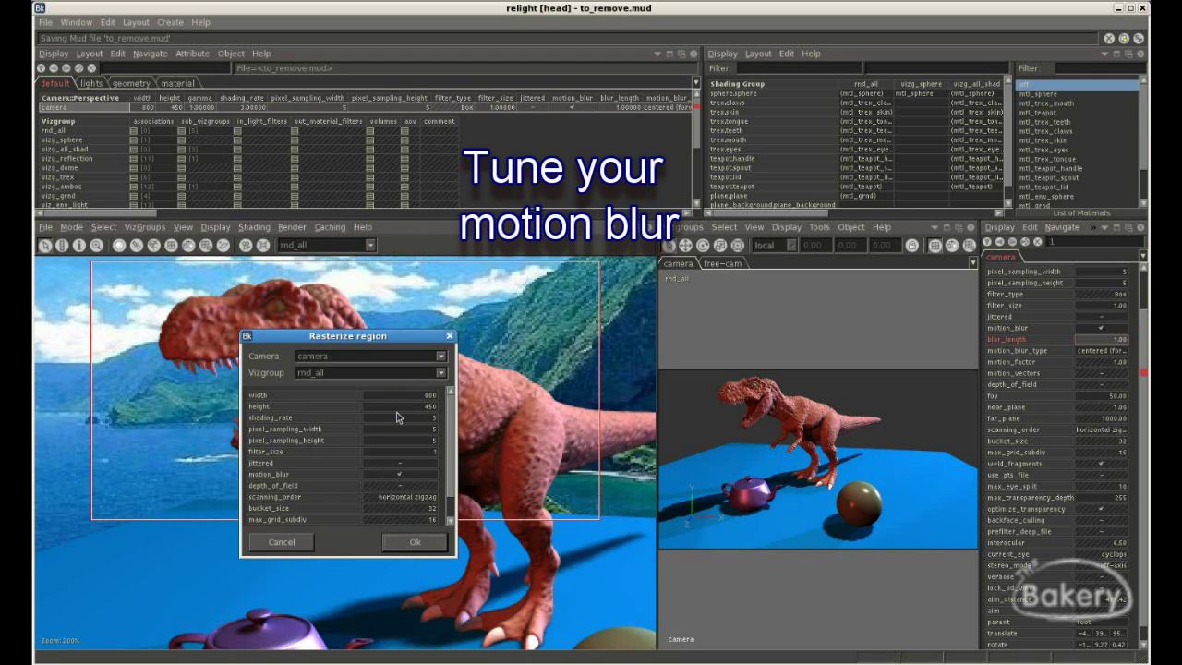
click(412, 542)
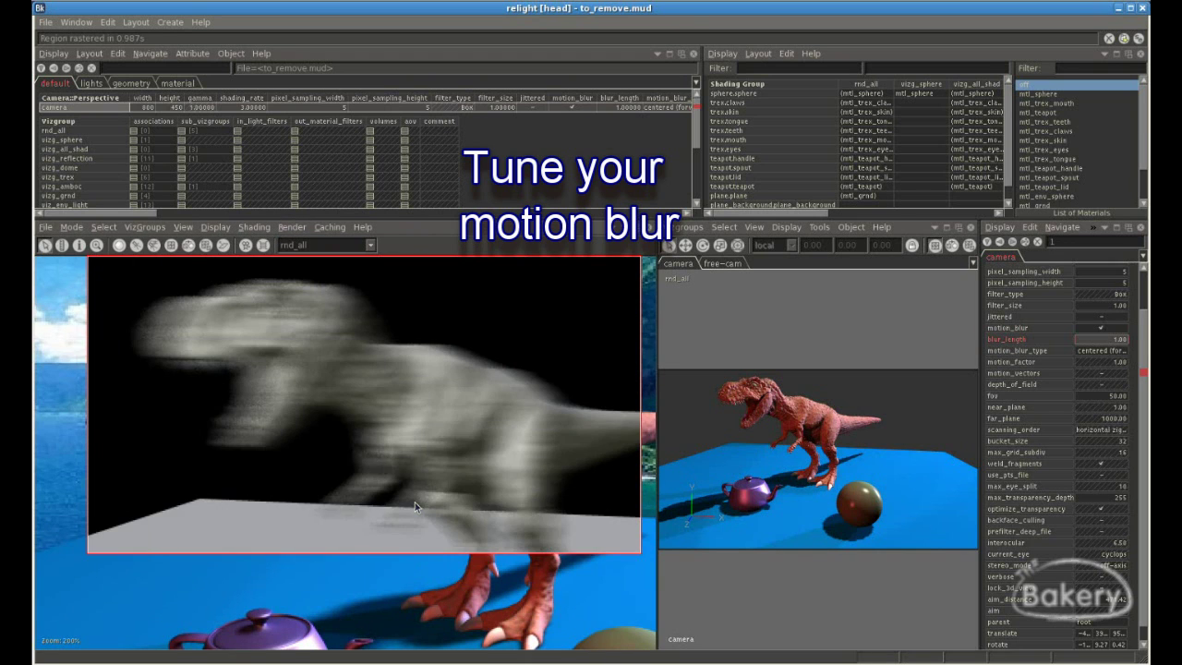